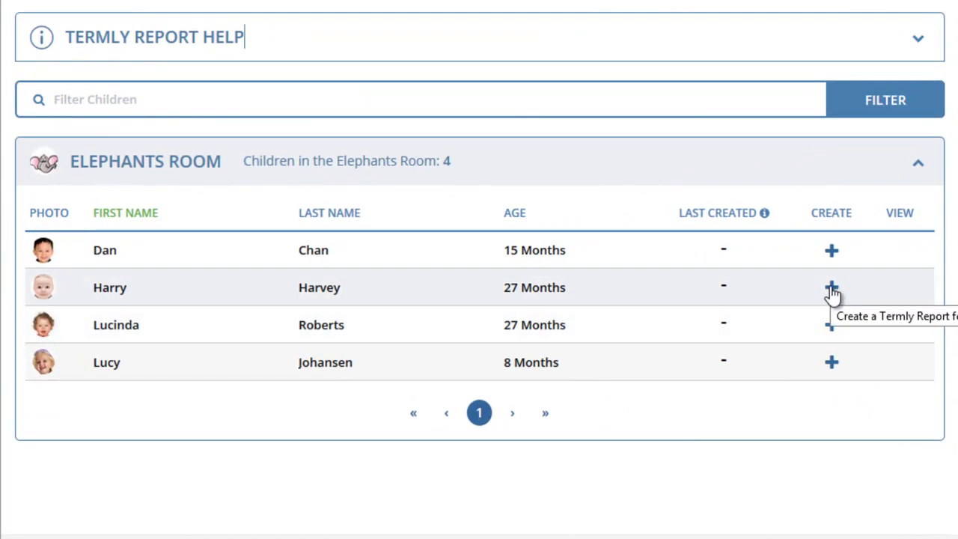
Step: Generate a termly report titled "2017 to 2018" for the second child in the Elephants Room, covering 1st Jan 2017 to 31st May 2018
left_click(832, 290)
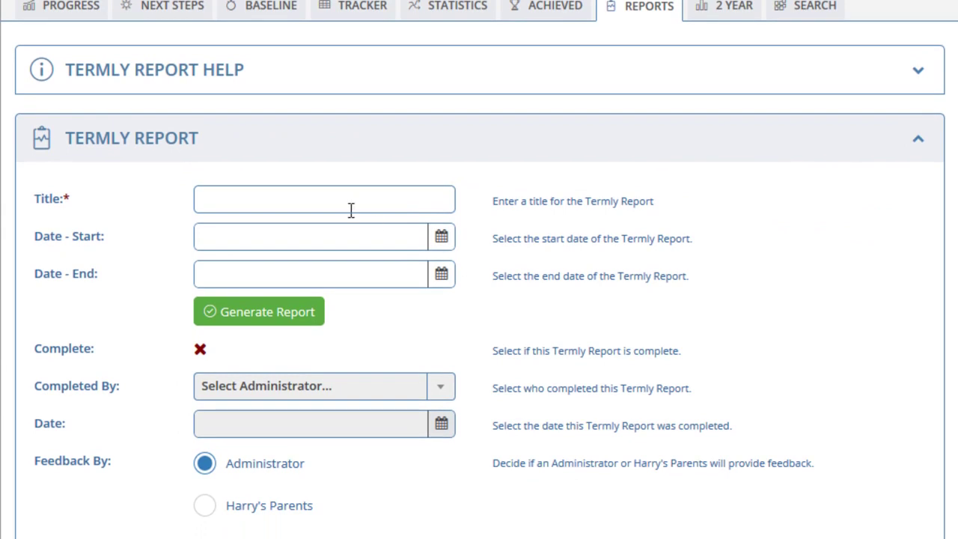
left_click(293, 203)
type("2017 to 2018")
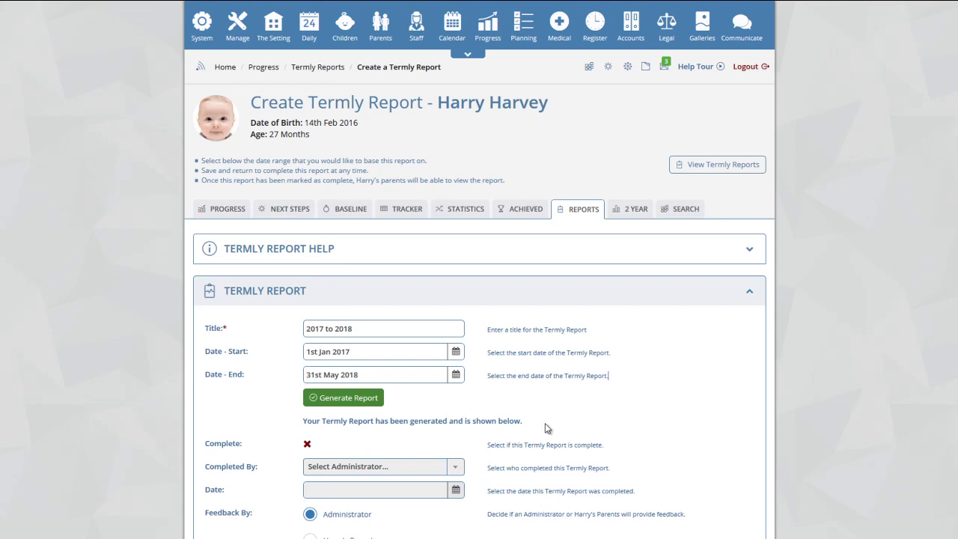
Step: View and close the photo gallery for the 2nd Jan 2018 entry under Listening and Attention, Birth - 11 Months
scroll(580, 389, "down", 2)
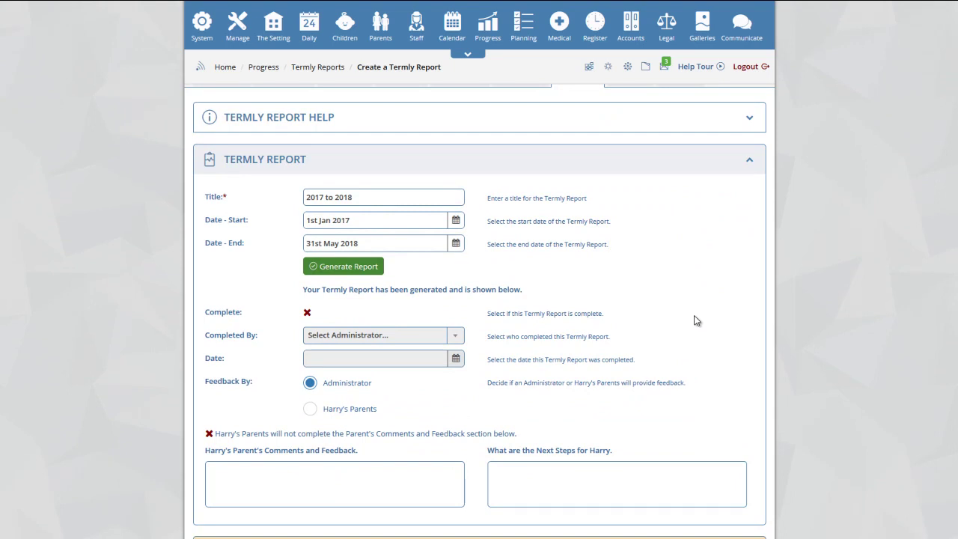
scroll(694, 320, "down", 6)
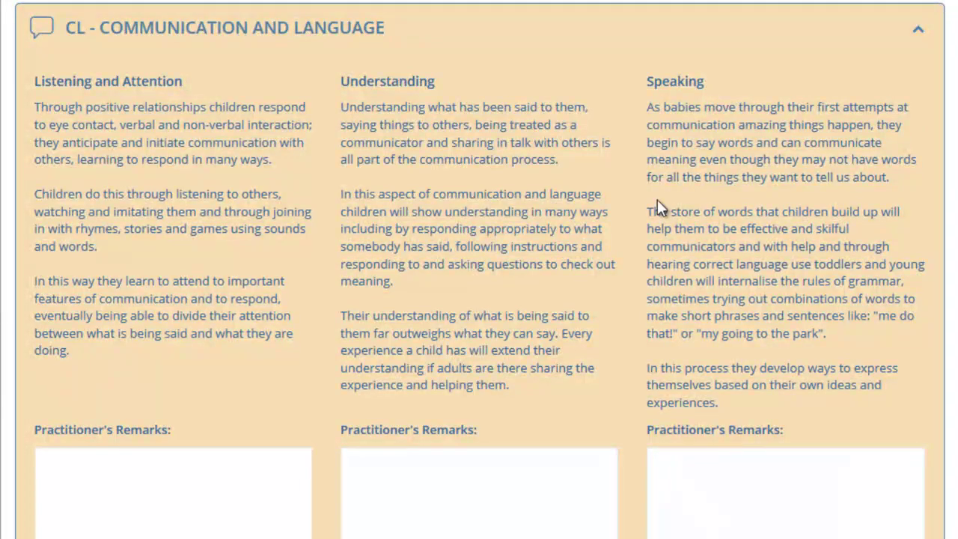
scroll(650, 193, "down", 6)
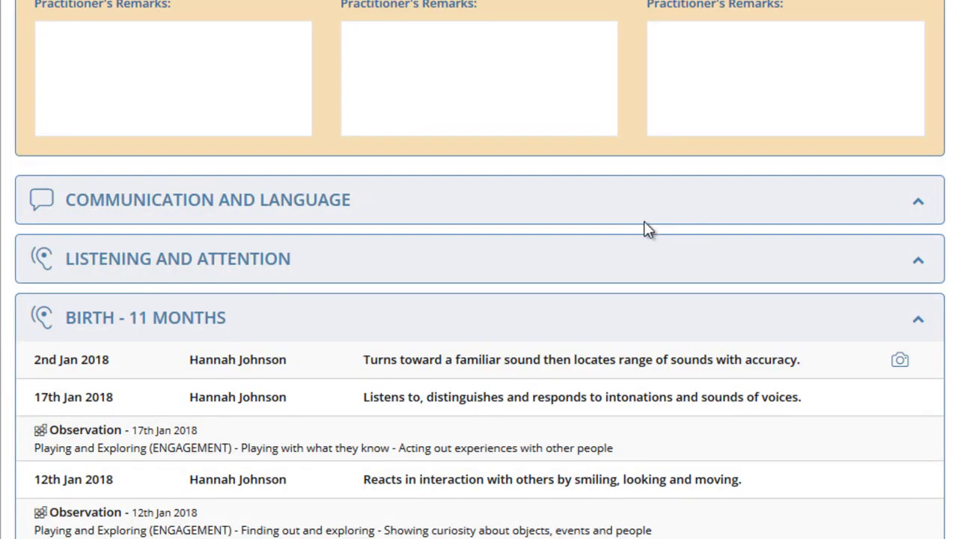
scroll(644, 229, "down", 1)
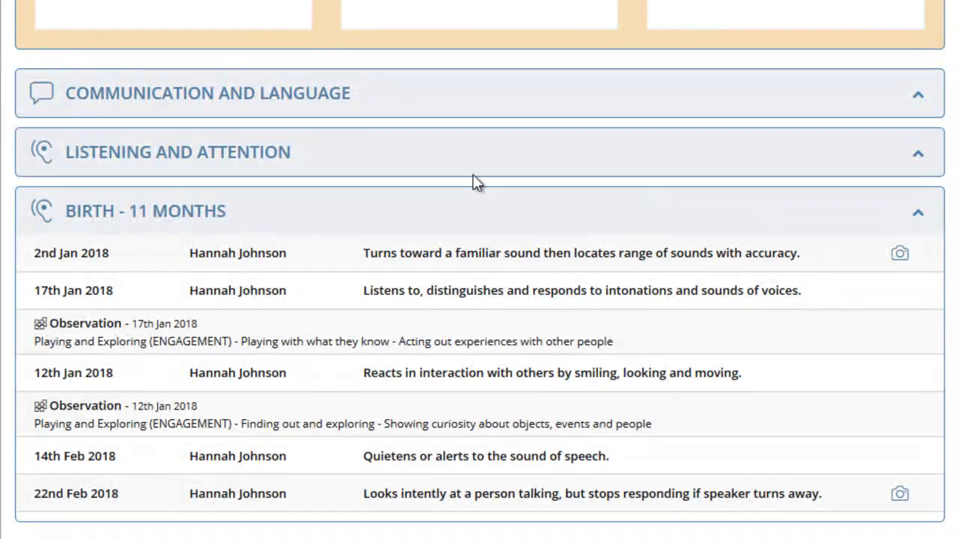
scroll(514, 219, "down", 1)
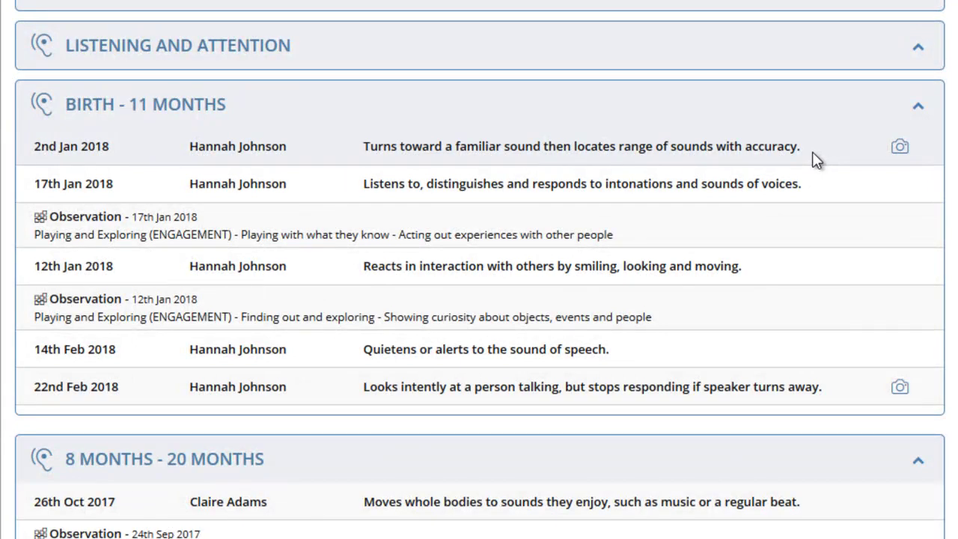
left_click(900, 149)
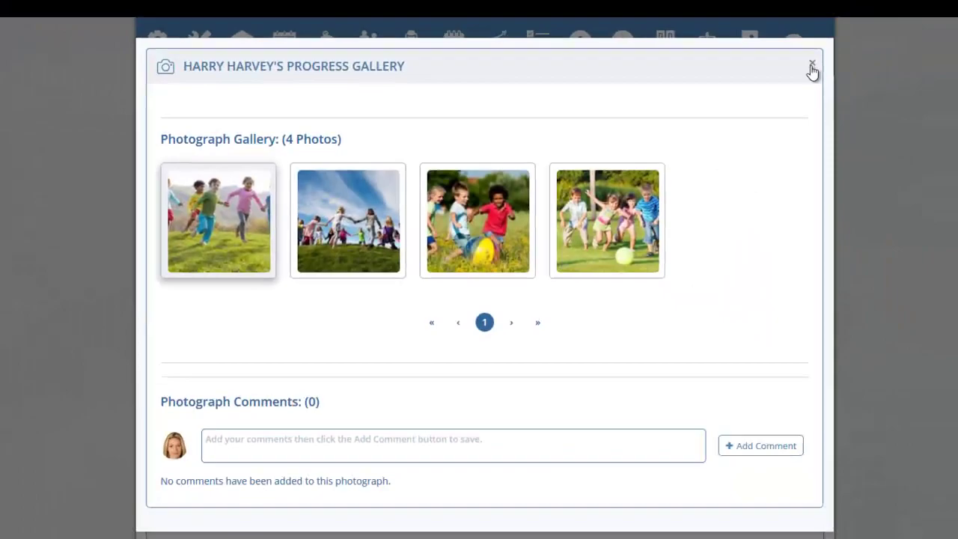
left_click(935, 34)
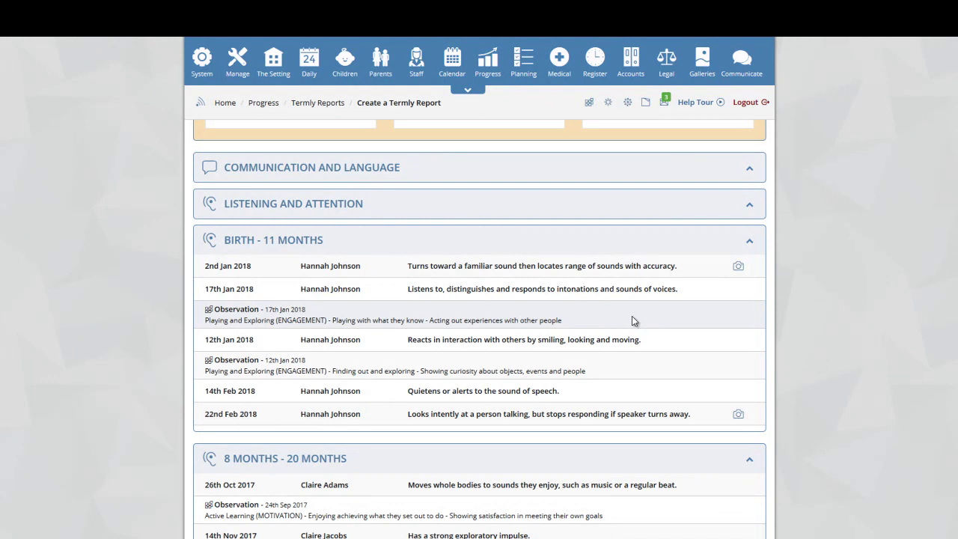
Step: Review the dated statements, observations and next steps in the Communication and Language, Expressive Arts and Design, and Literacy sections
scroll(632, 320, "down", 3)
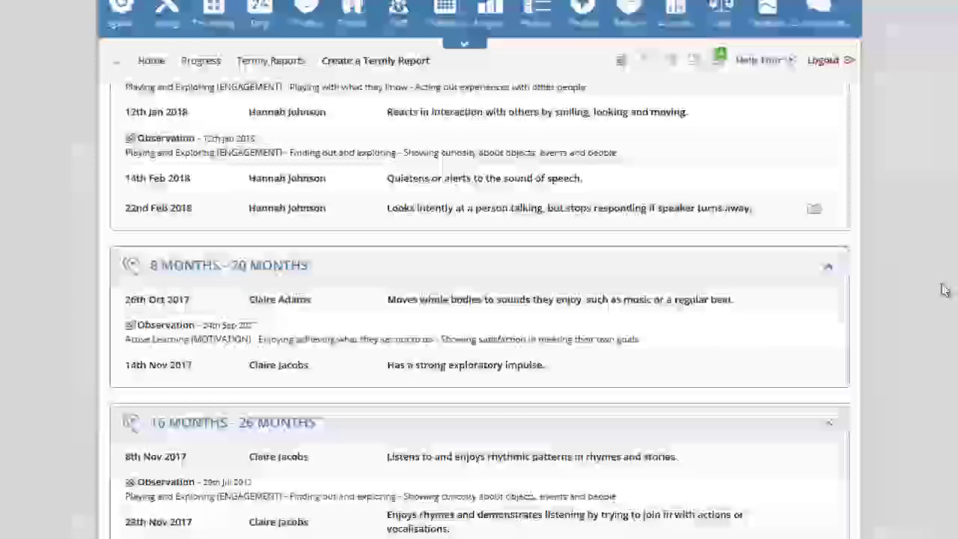
scroll(479, 299, "down", 3)
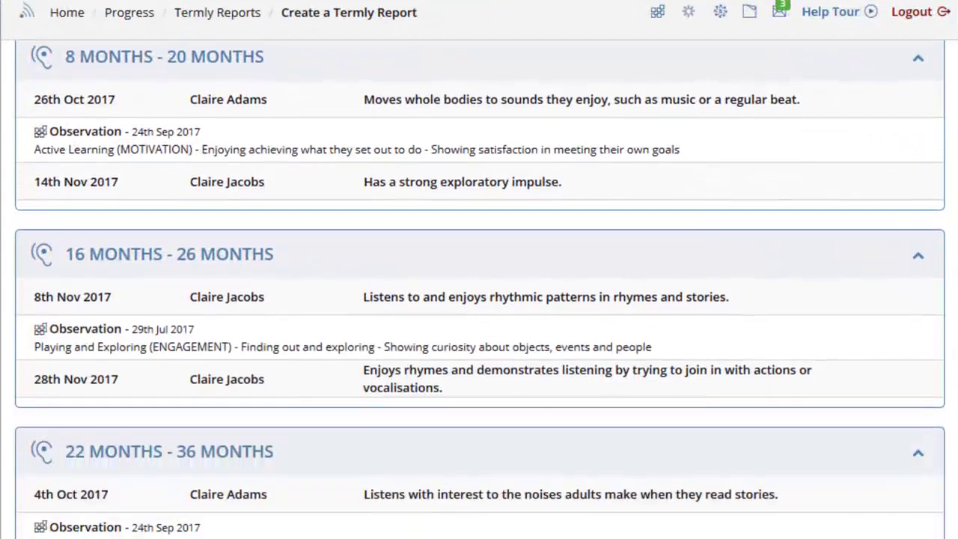
scroll(479, 299, "down", 2)
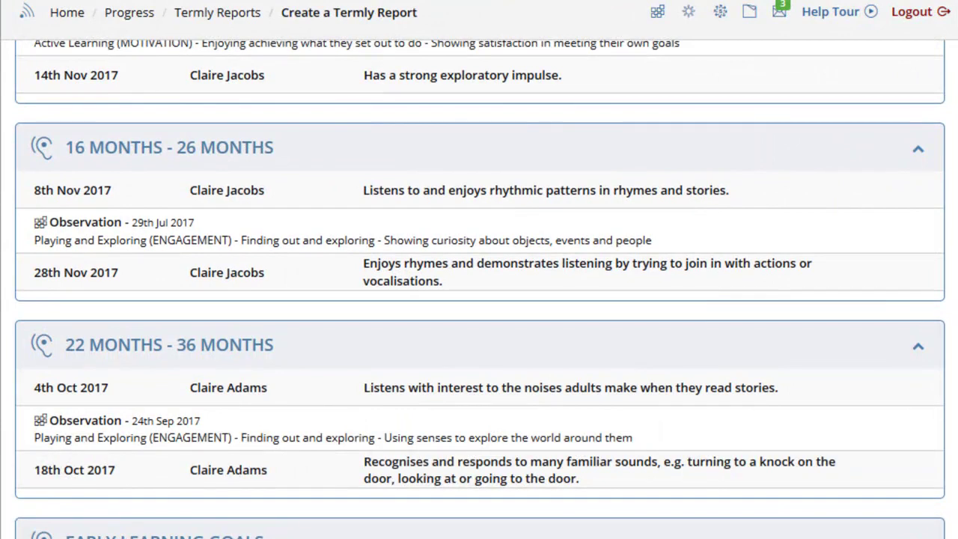
scroll(479, 299, "down", 5)
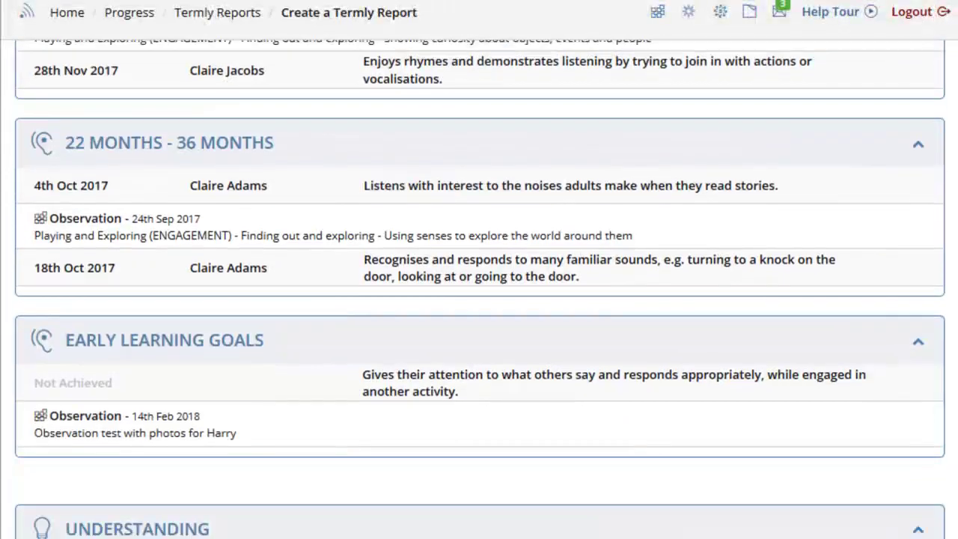
scroll(479, 299, "down", 5)
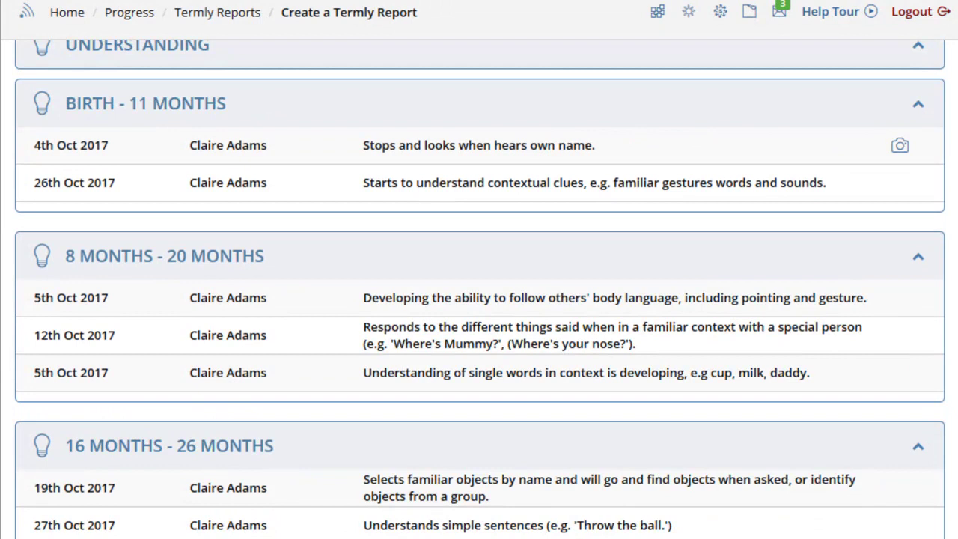
scroll(479, 299, "down", 8)
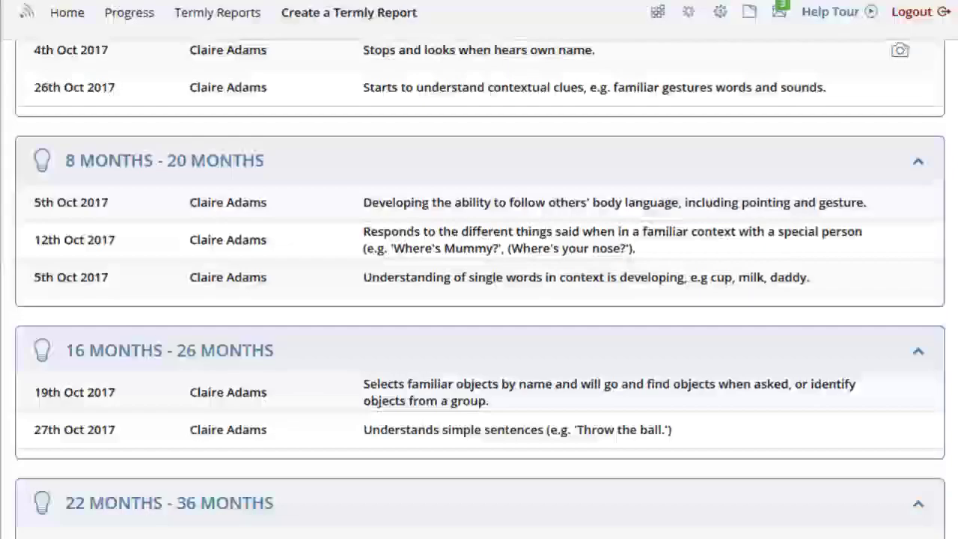
scroll(478, 299, "down", 15)
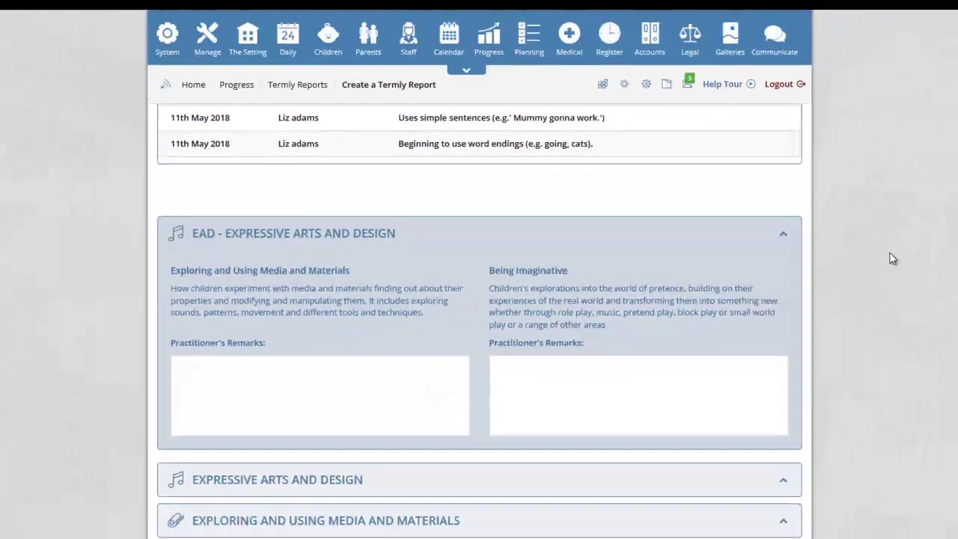
scroll(845, 257, "down", 4)
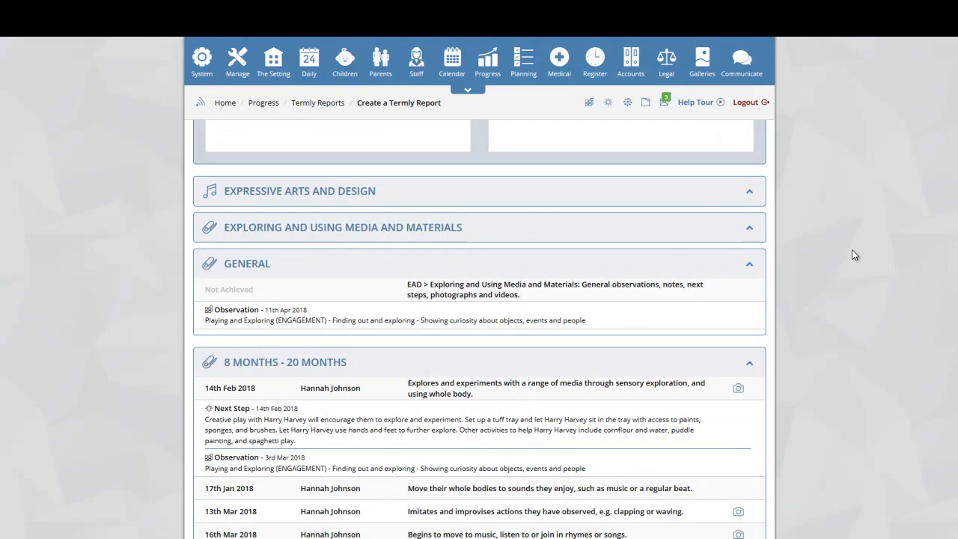
scroll(852, 253, "down", 10)
scroll(854, 255, "down", 8)
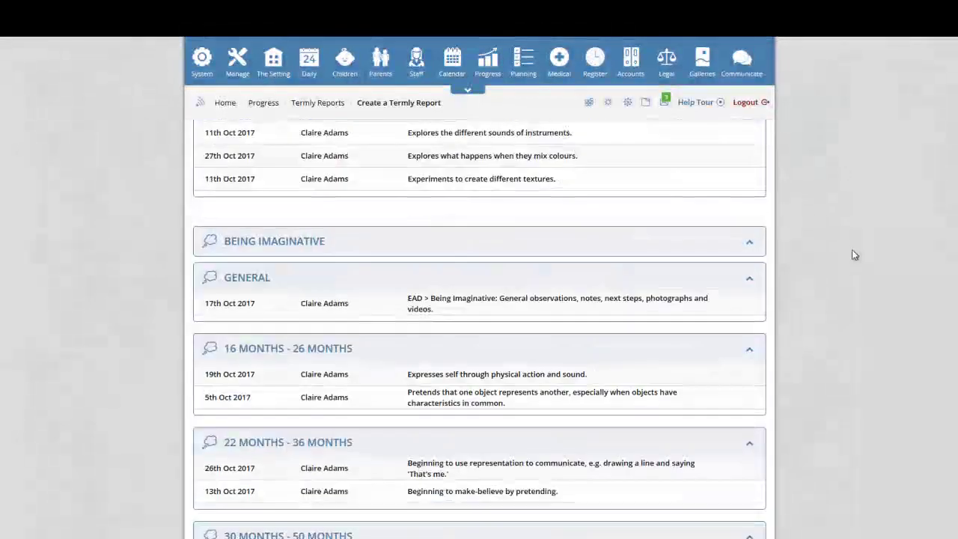
scroll(855, 258, "down", 5)
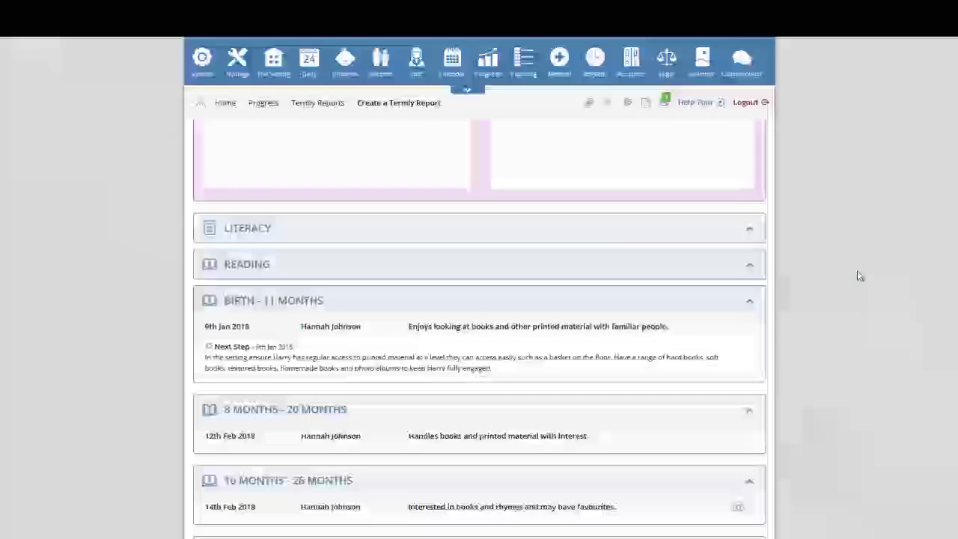
scroll(857, 271, "down", 10)
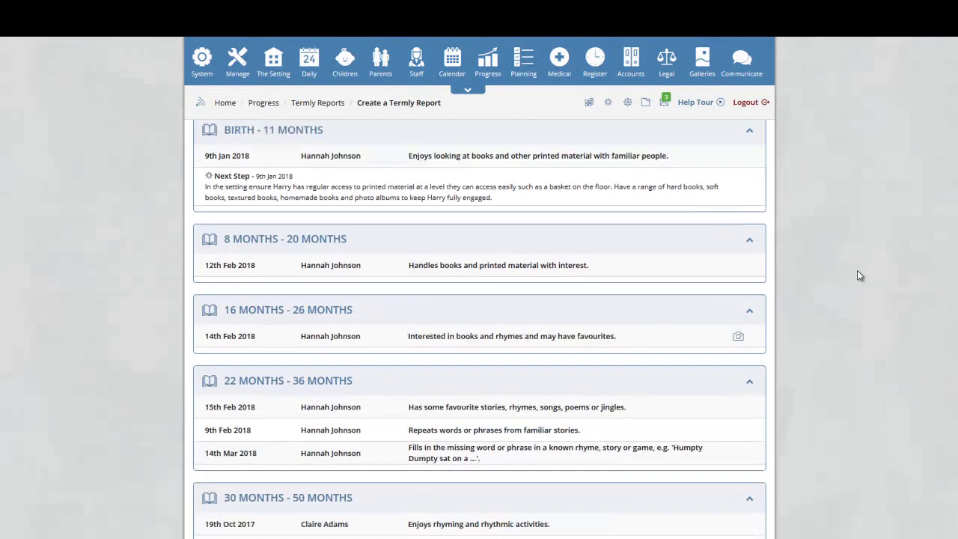
scroll(859, 276, "down", 10)
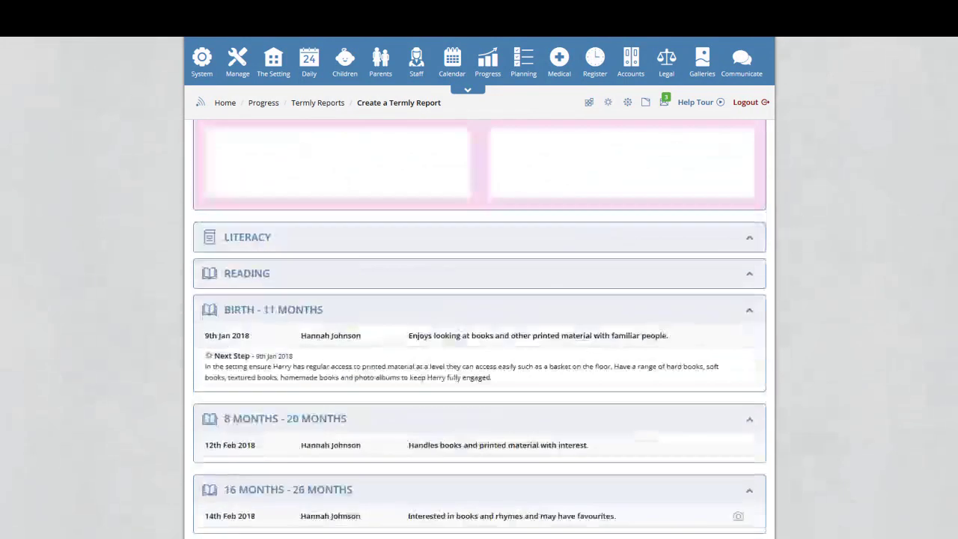
Step: Mark the report complete by the first listed administrator, dated 29th May 2018, with Administrator as the feedback provider
scroll(479, 330, "up", 20)
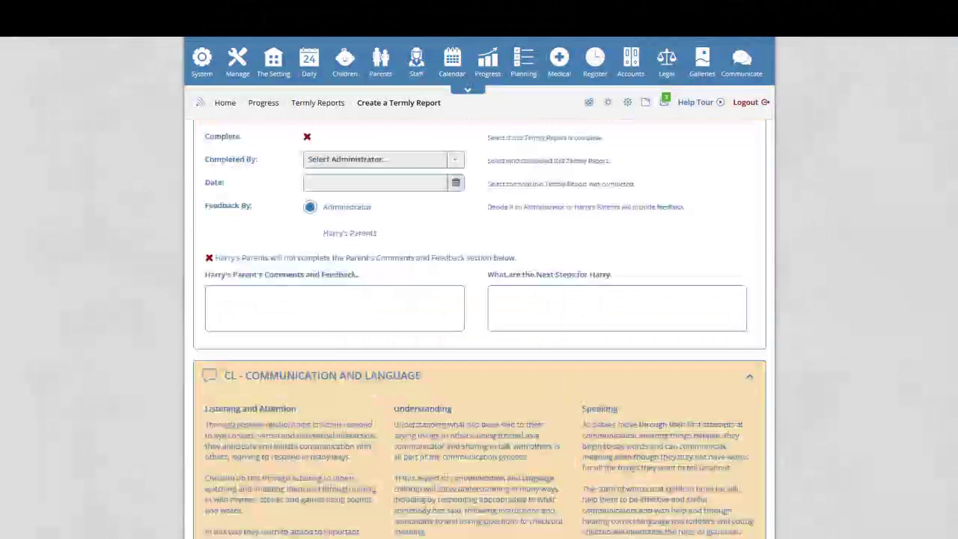
scroll(870, 317, "up", 1)
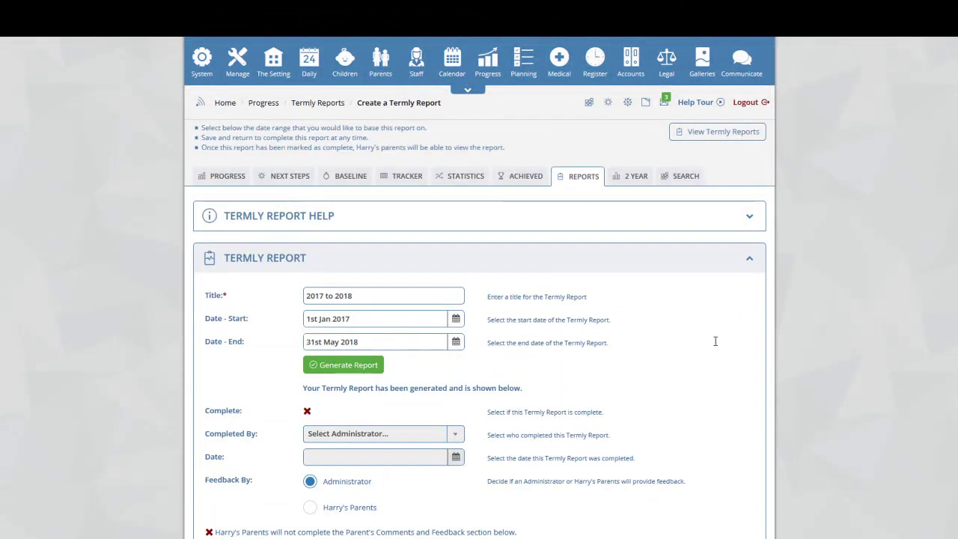
scroll(728, 315, "down", 2)
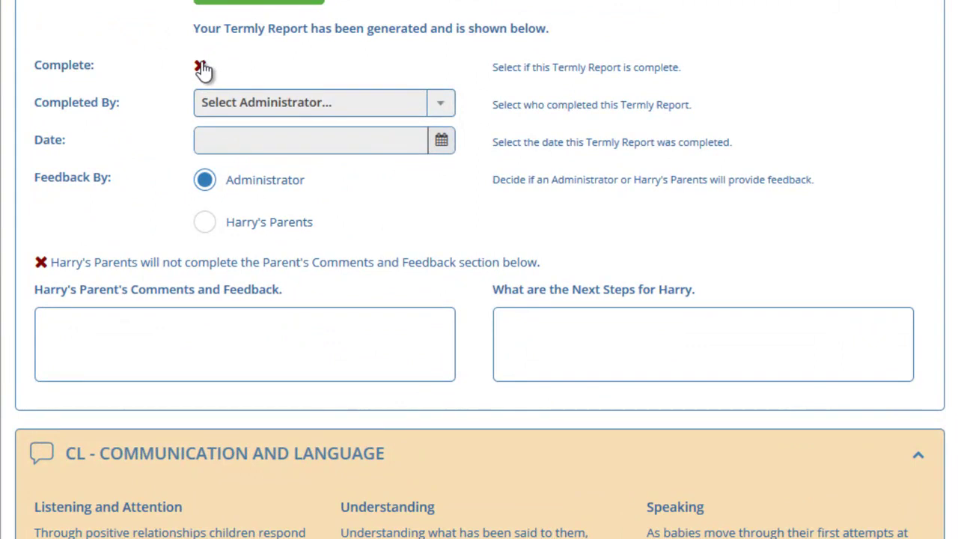
left_click(202, 67)
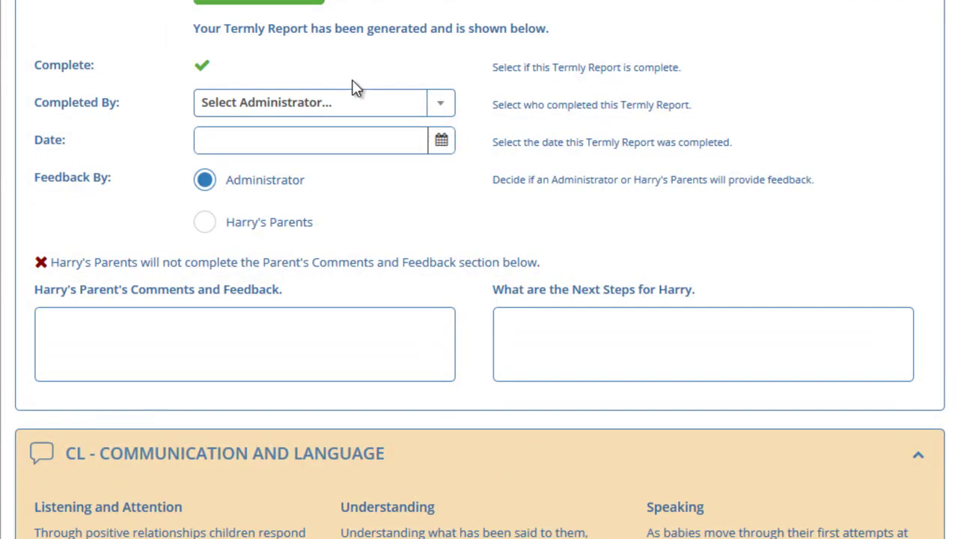
left_click(331, 105)
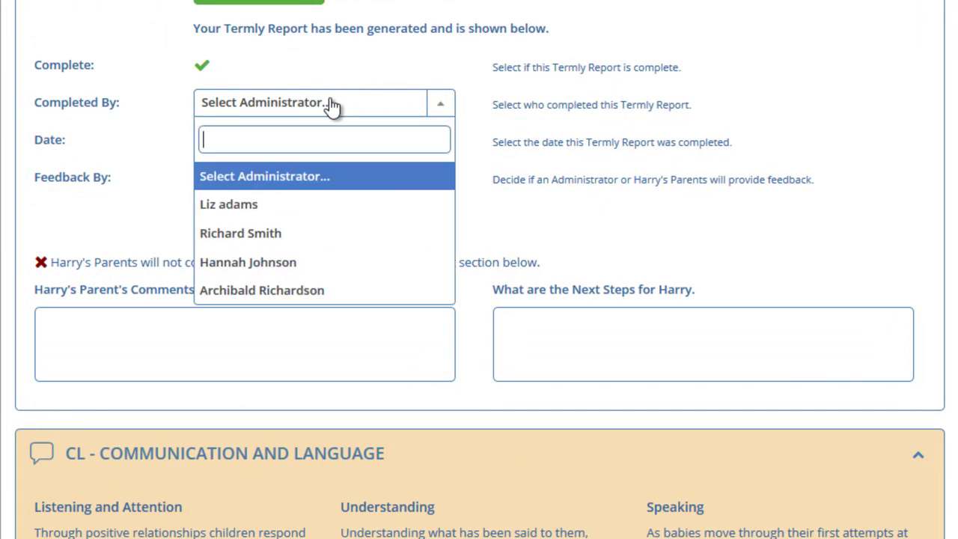
left_click(278, 215)
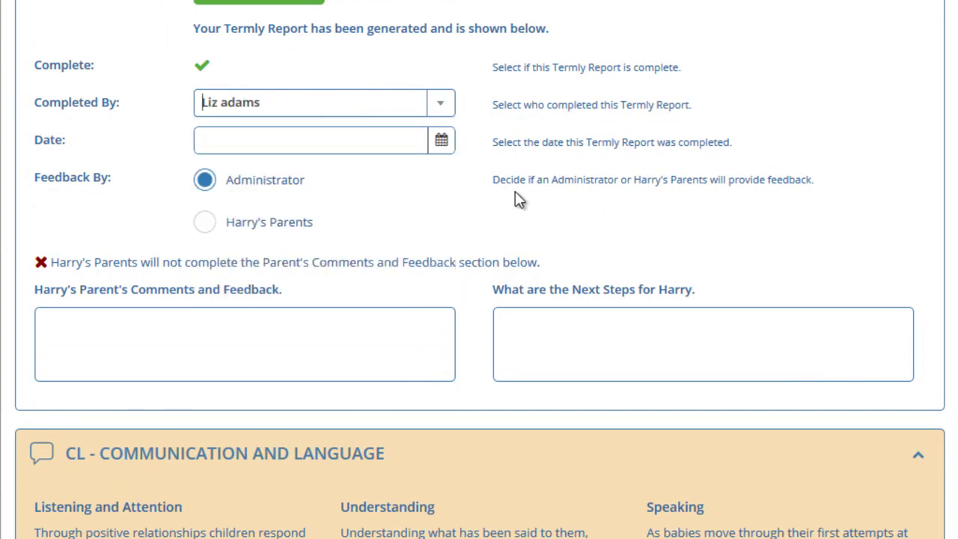
left_click(304, 143)
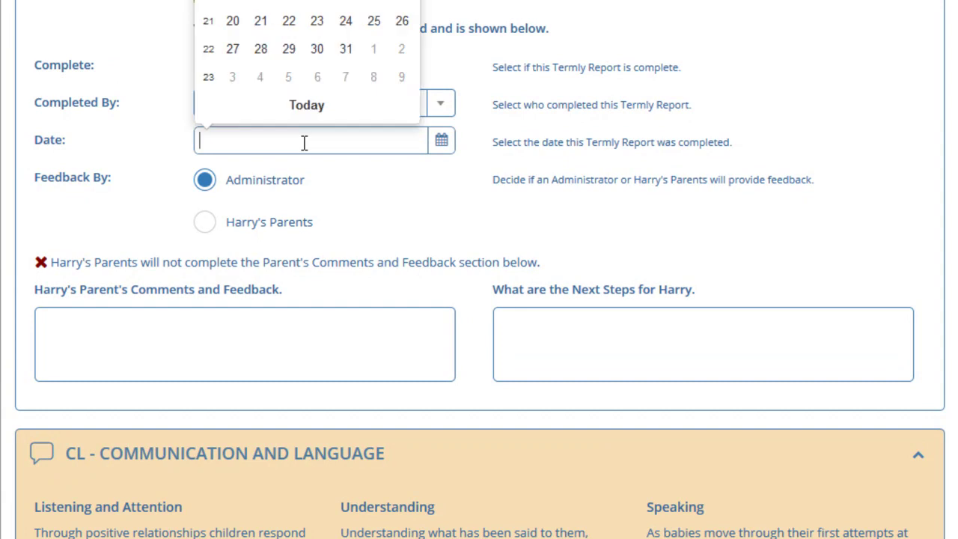
left_click(297, 58)
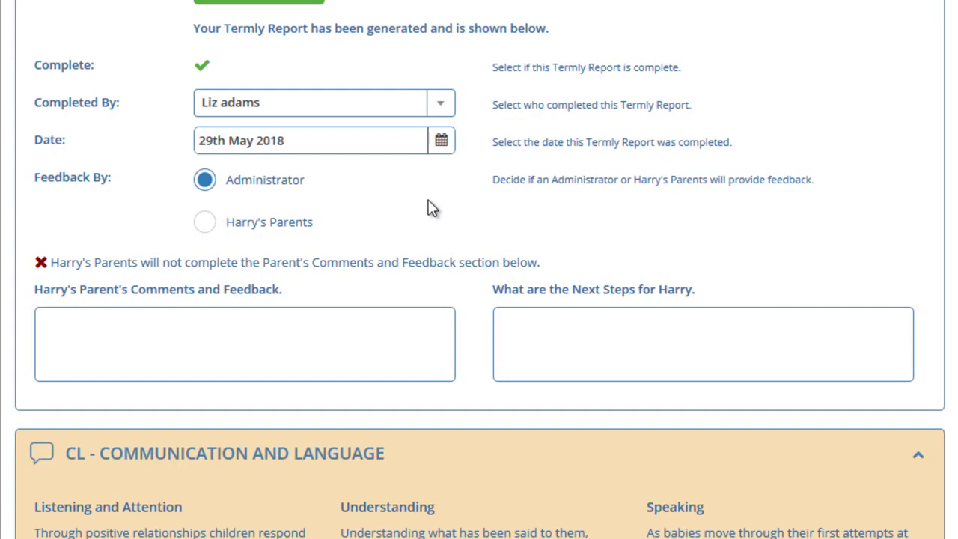
left_click(205, 222)
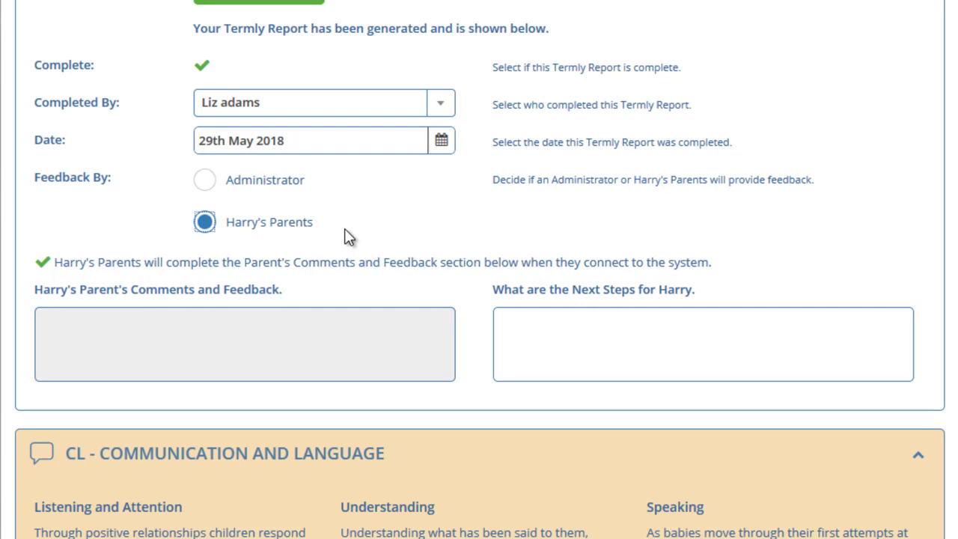
left_click(205, 179)
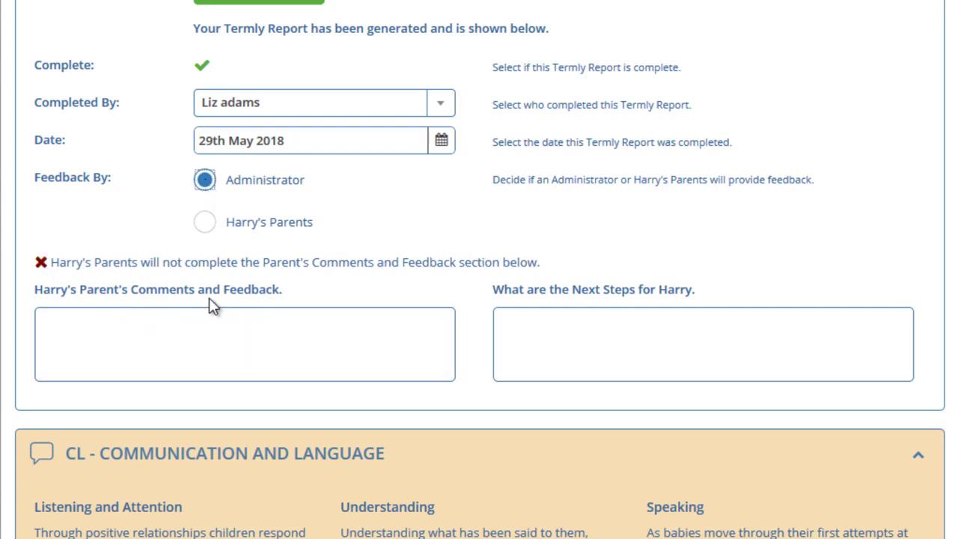
Step: Enter "N/A" for both the parent's comments and feedback and the child's next steps, and save the termly report
left_click(204, 326)
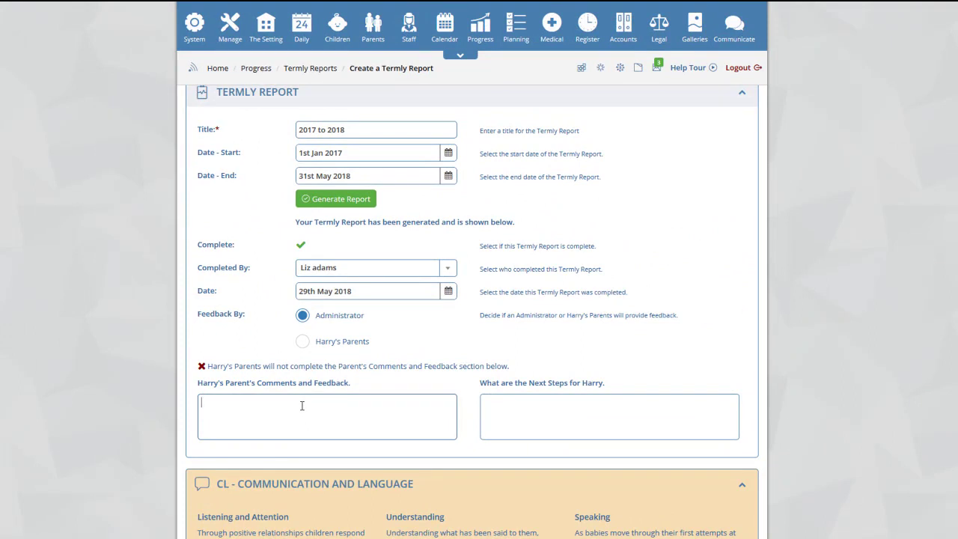
type("N/A")
left_click(608, 407)
type("N/A")
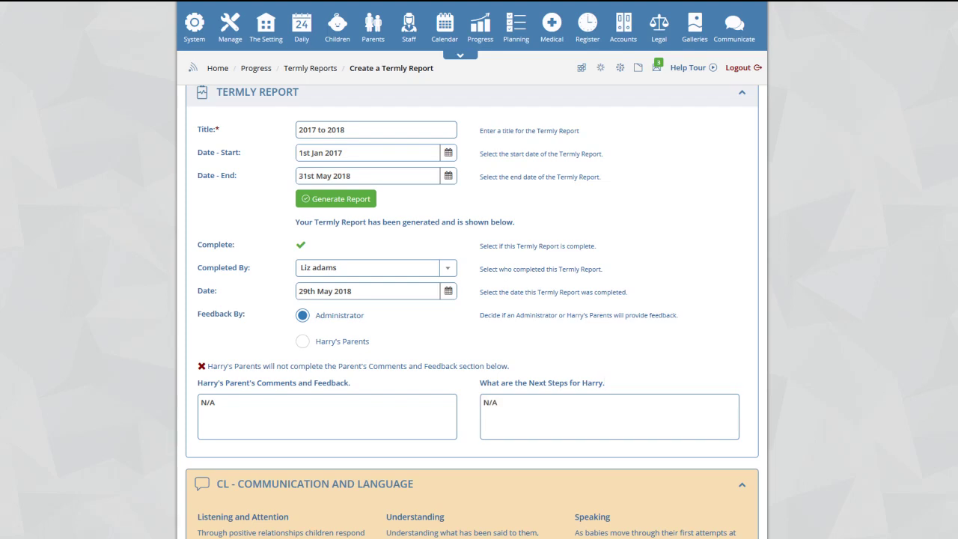
scroll(598, 419, "down", 20)
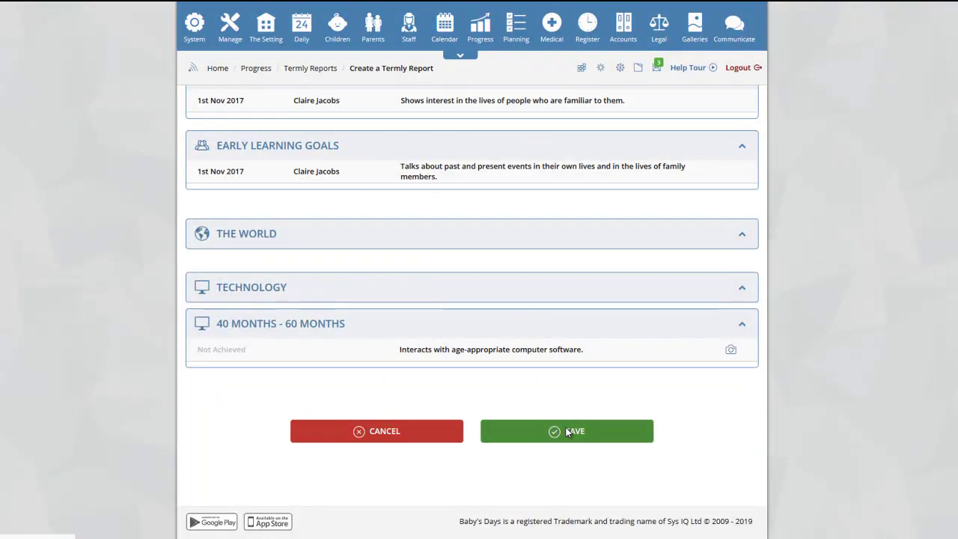
left_click(567, 432)
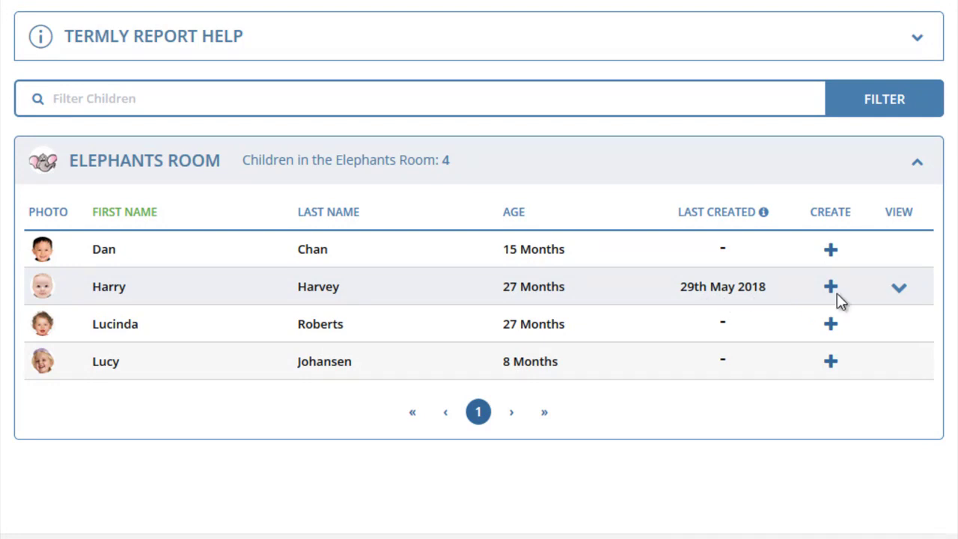
Step: Expand the second child's saved termly reports and open the management options for the "2017 to 2018" report
left_click(898, 290)
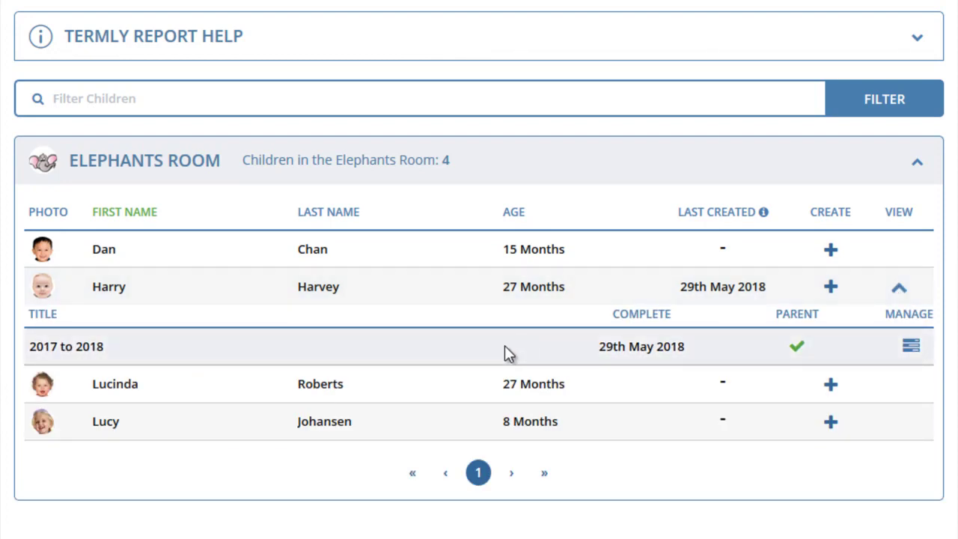
left_click(909, 346)
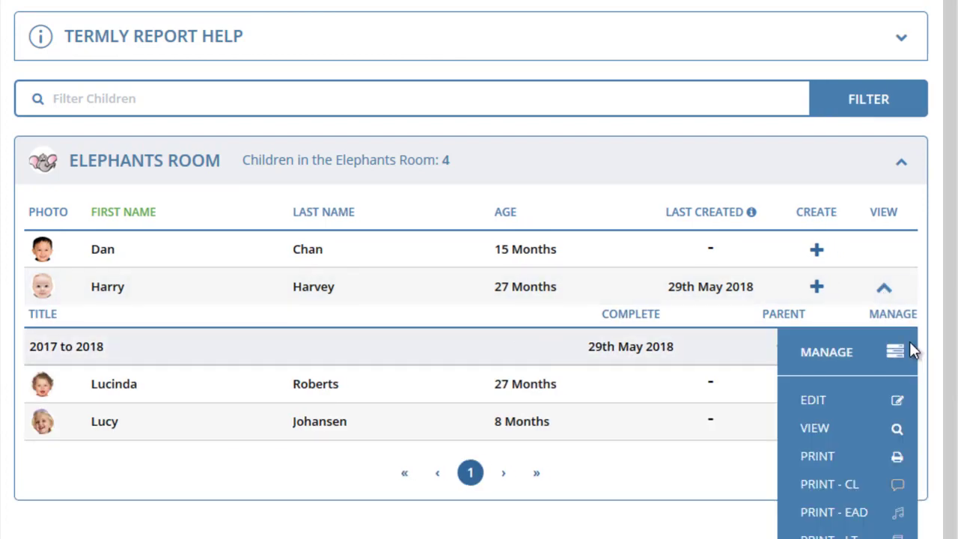
scroll(886, 342, "down", 1)
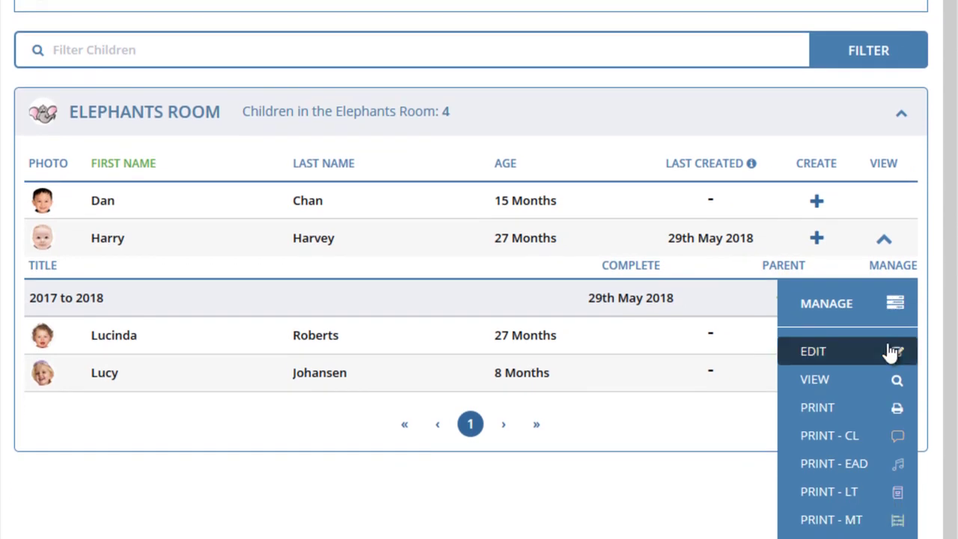